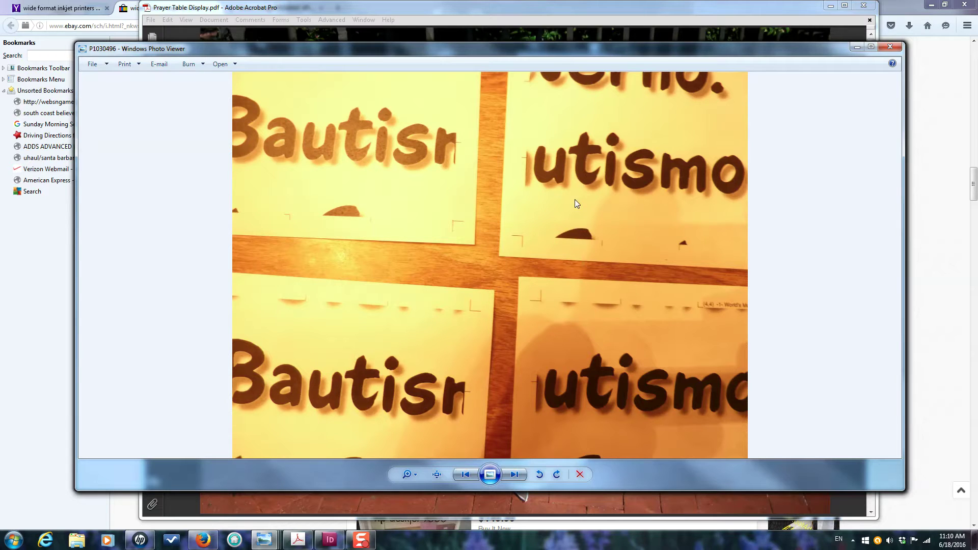
Switch to the InDesign prayer sign, bring the Swatches panel into view, and check the heading and body text colours
{"action": "left_click", "coordinate": [330, 541]}
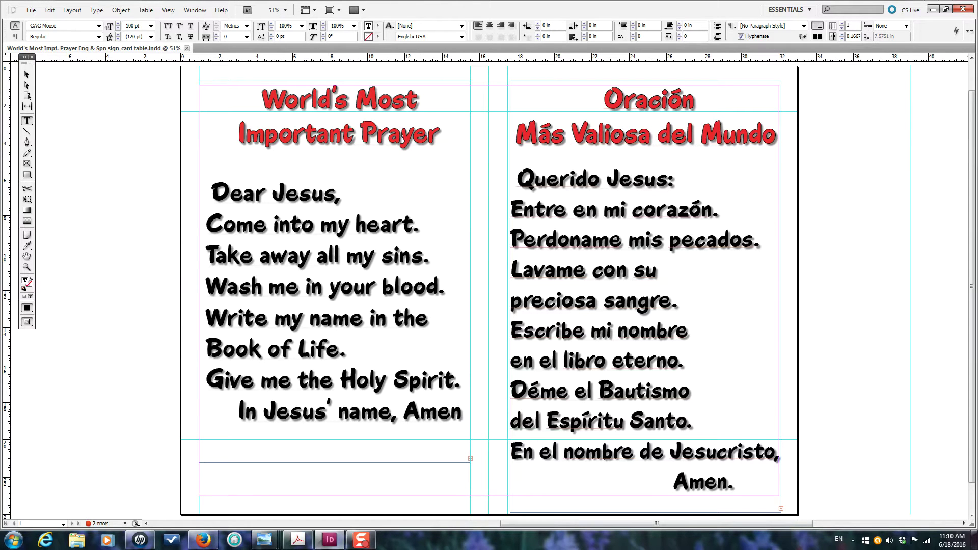
{"action": "left_click_drag", "start_coordinate": [262, 100], "coordinate": [325, 101]}
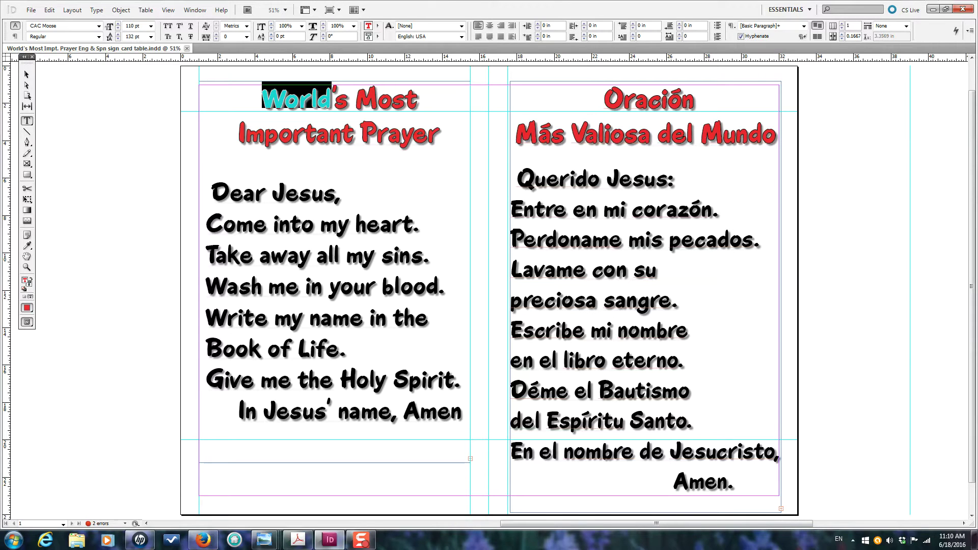
{"action": "key", "text": "ctrl+p"}
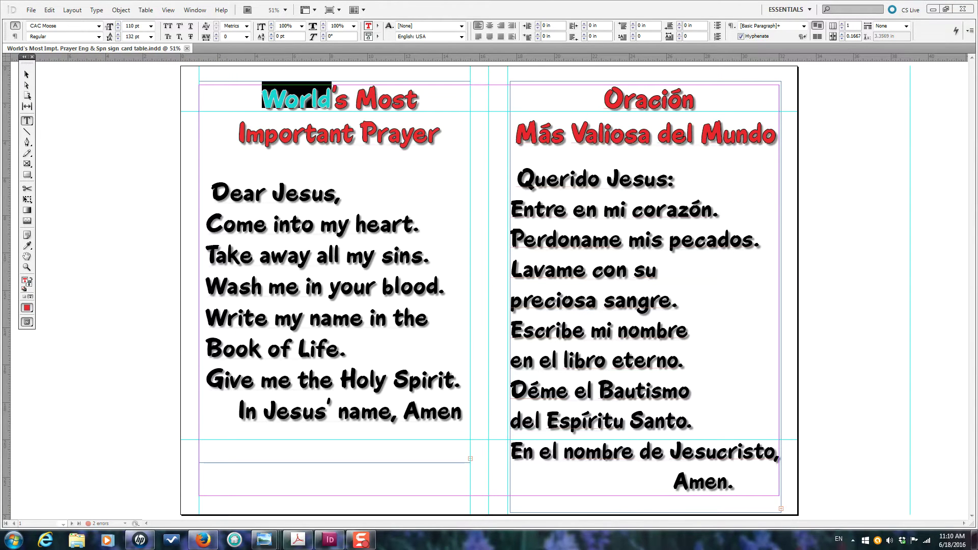
{"action": "left_click_drag", "start_coordinate": [977, 137], "coordinate": [873, 124]}
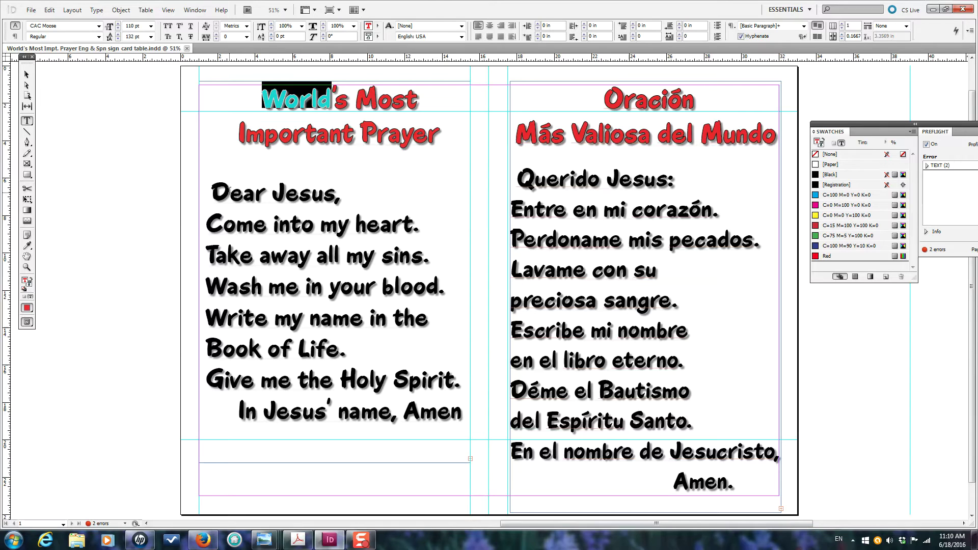
{"action": "left_click_drag", "start_coordinate": [213, 192], "coordinate": [254, 190]}
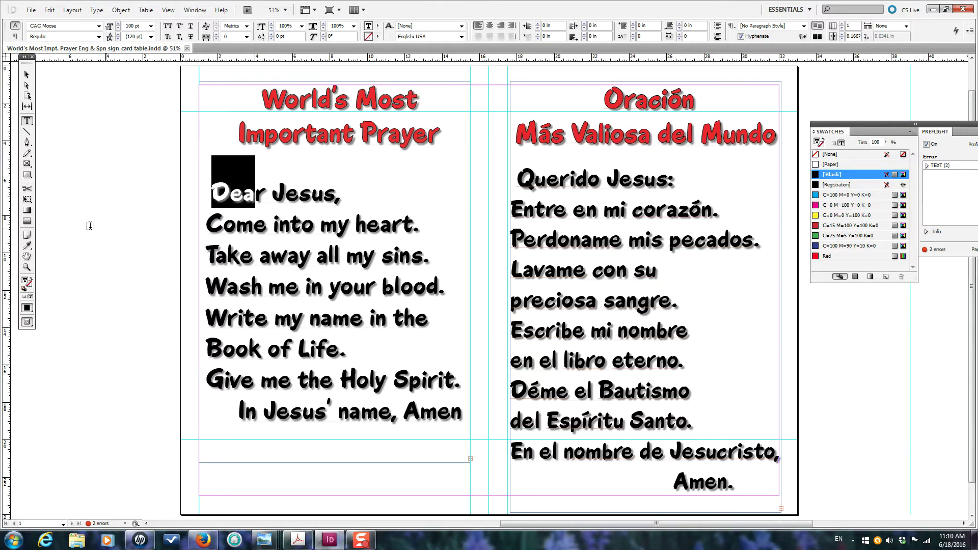
{"action": "left_click", "coordinate": [101, 238]}
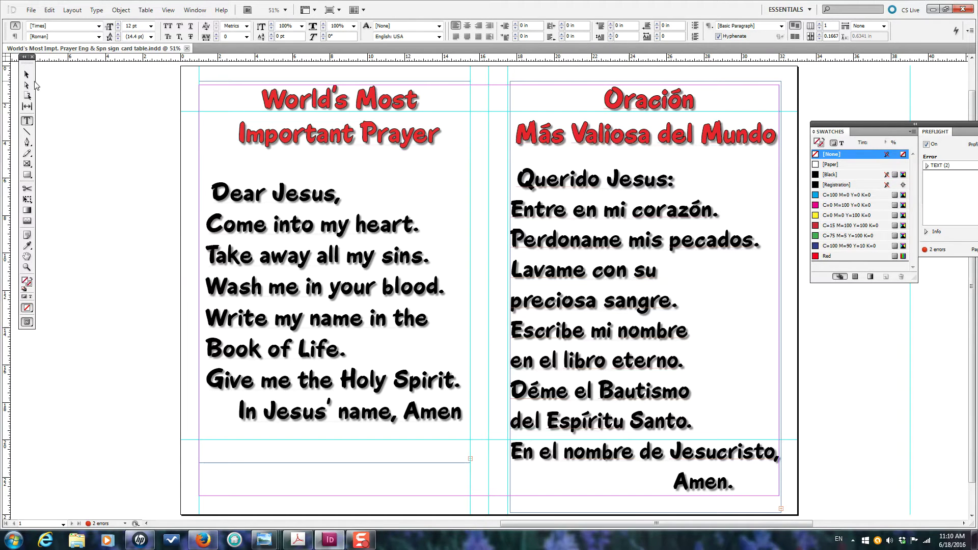
Try a drop shadow opacity of 71% on the English prayer's text frame and undo the change
{"action": "left_click", "coordinate": [27, 75]}
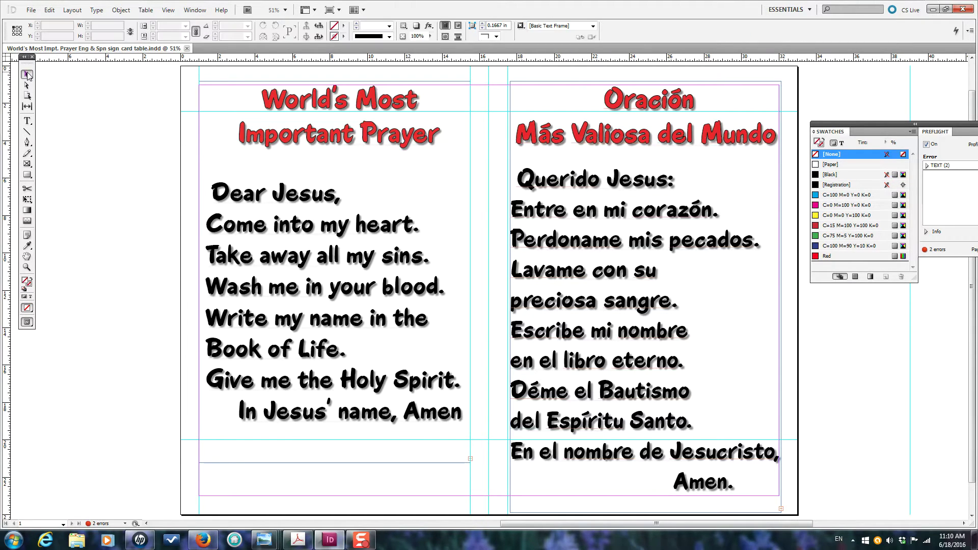
{"action": "left_click", "coordinate": [387, 212]}
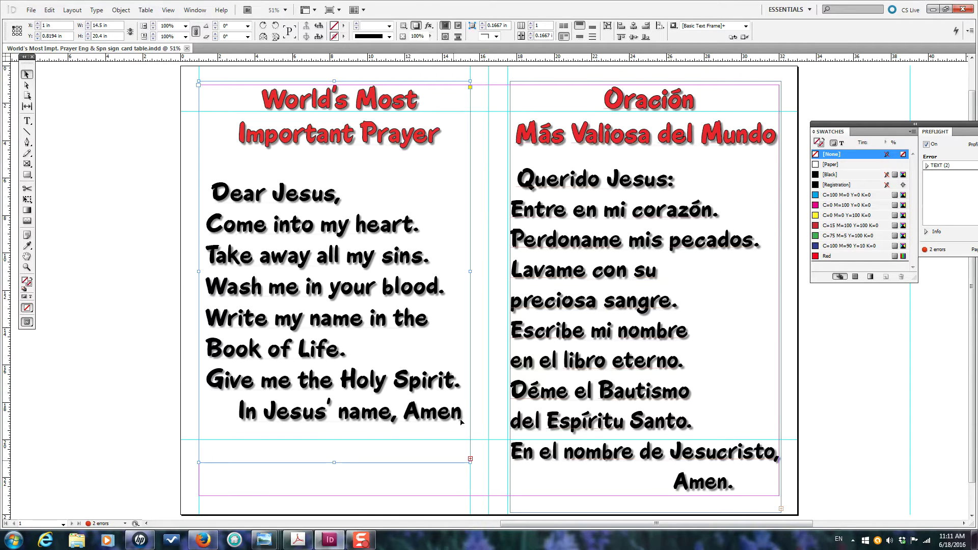
{"action": "left_click", "coordinate": [121, 10]}
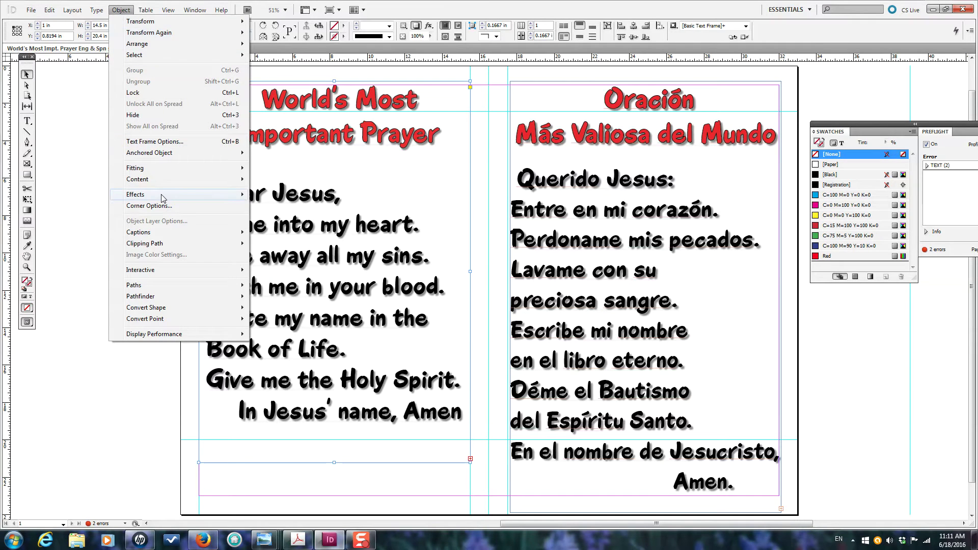
{"action": "mouse_move", "coordinate": [163, 197]}
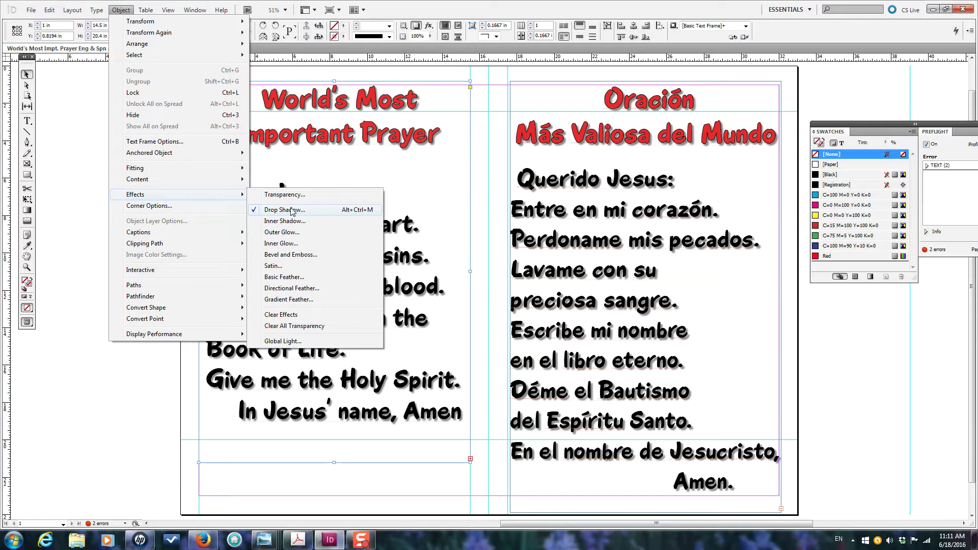
{"action": "left_click", "coordinate": [292, 210]}
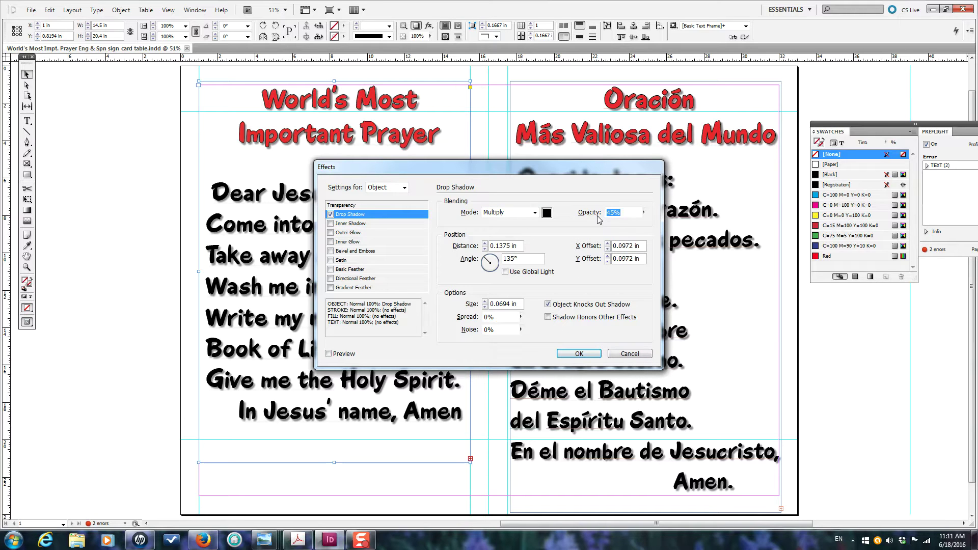
{"action": "left_click", "coordinate": [644, 213]}
{"action": "left_click_drag", "start_coordinate": [645, 225], "coordinate": [657, 225]}
{"action": "left_click_drag", "start_coordinate": [656, 221], "coordinate": [657, 221]}
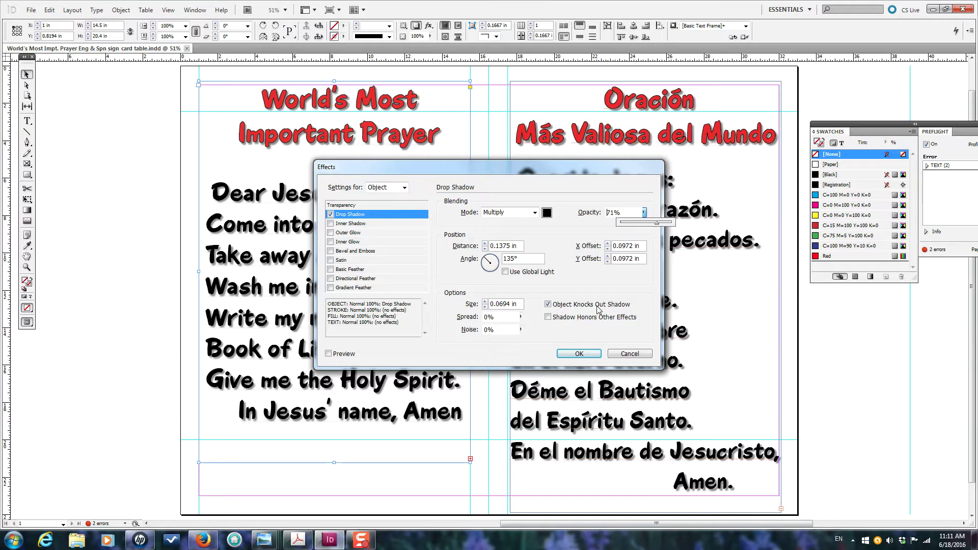
{"action": "left_click", "coordinate": [579, 353]}
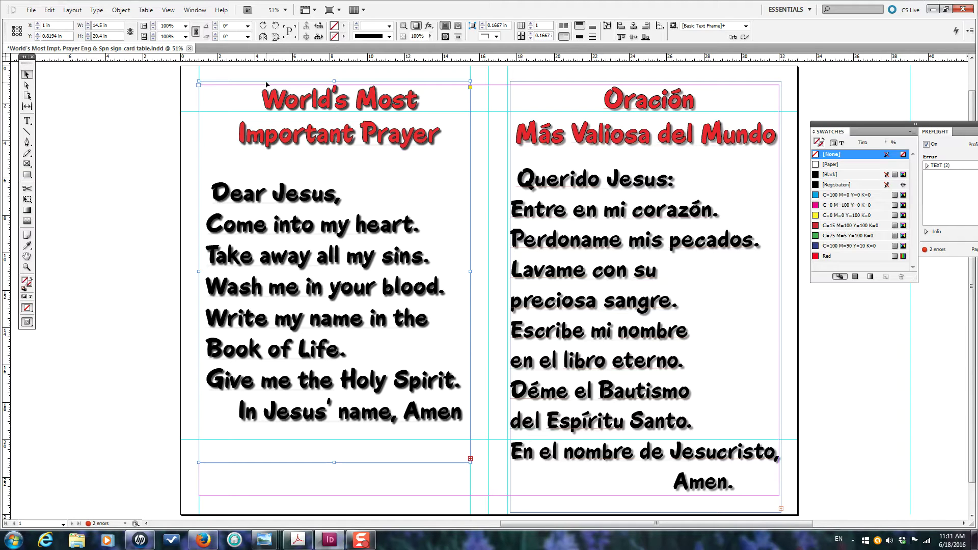
{"action": "left_click", "coordinate": [51, 10]}
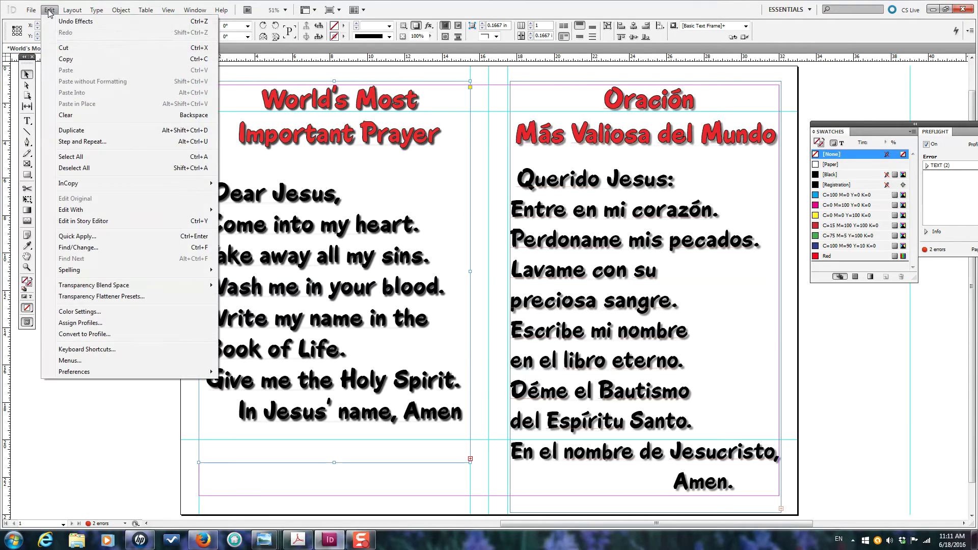
{"action": "left_click", "coordinate": [74, 22]}
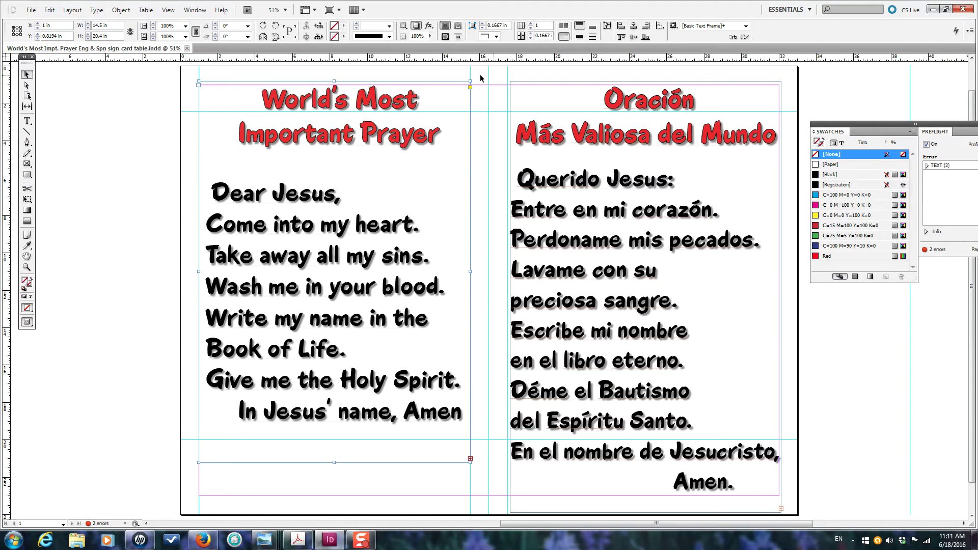
Turn off facing pages in the document setup
{"action": "left_click", "coordinate": [30, 11]}
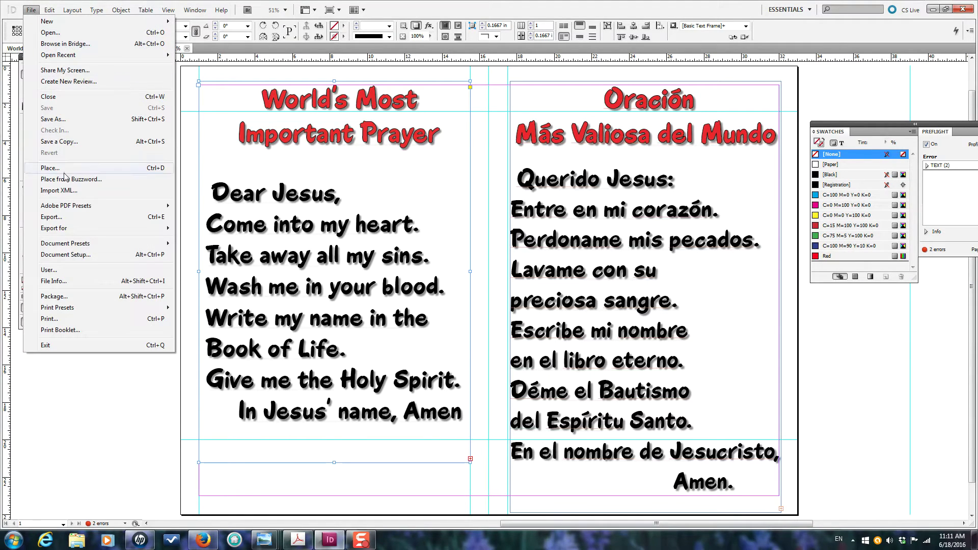
{"action": "left_click", "coordinate": [63, 255]}
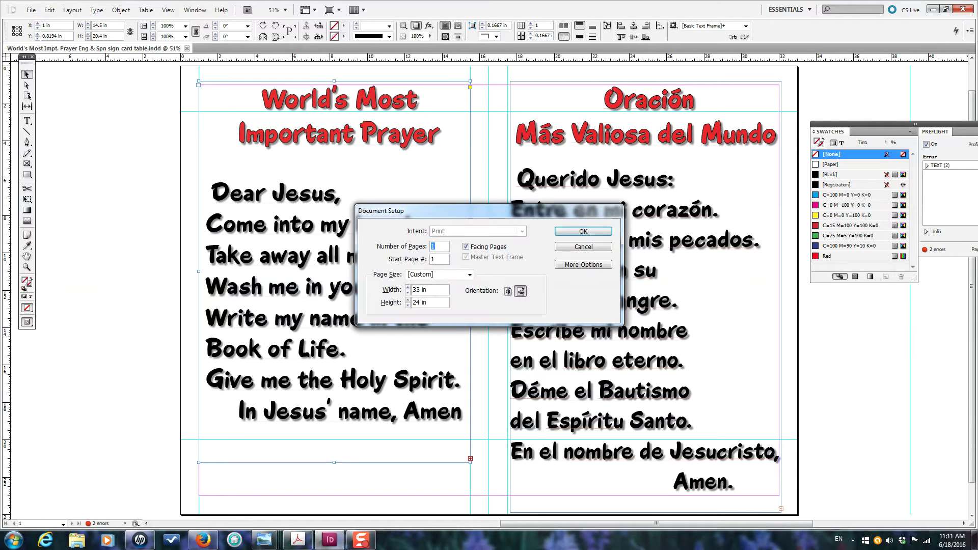
{"action": "left_click", "coordinate": [465, 248]}
{"action": "left_click", "coordinate": [584, 232]}
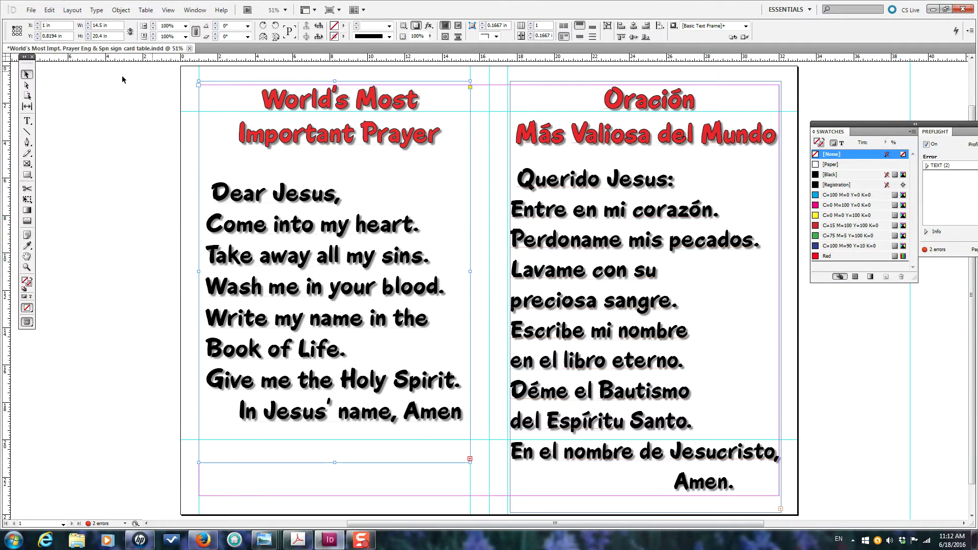
Draw a new text frame covering the left half of the page, from the top-left page corner down to the bottom edge
{"action": "left_click", "coordinate": [28, 122]}
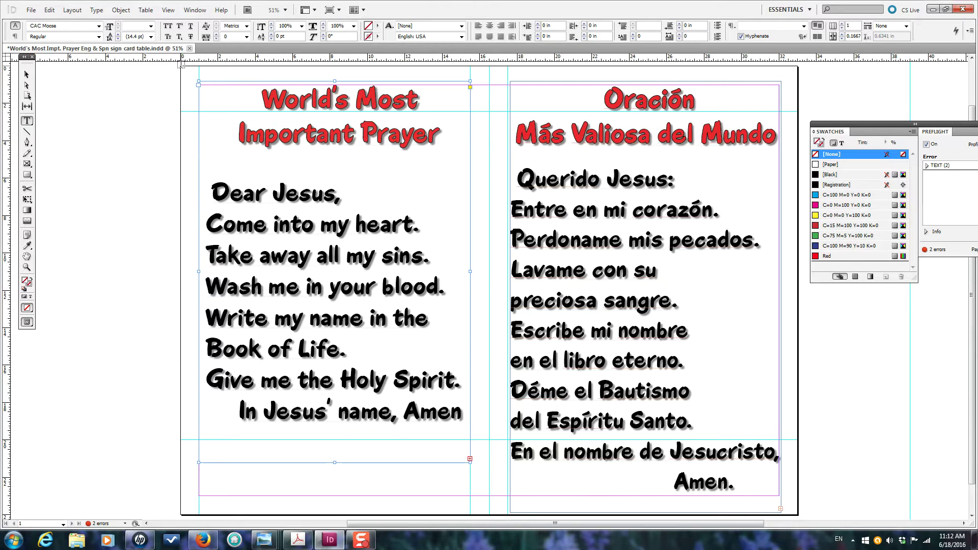
{"action": "left_click", "coordinate": [110, 108]}
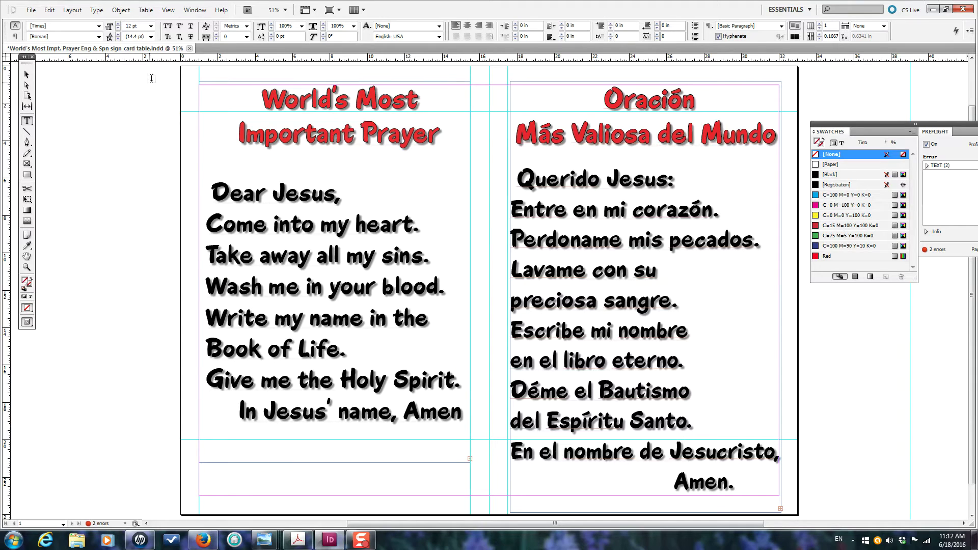
{"action": "left_click_drag", "start_coordinate": [181, 65], "coordinate": [491, 515]}
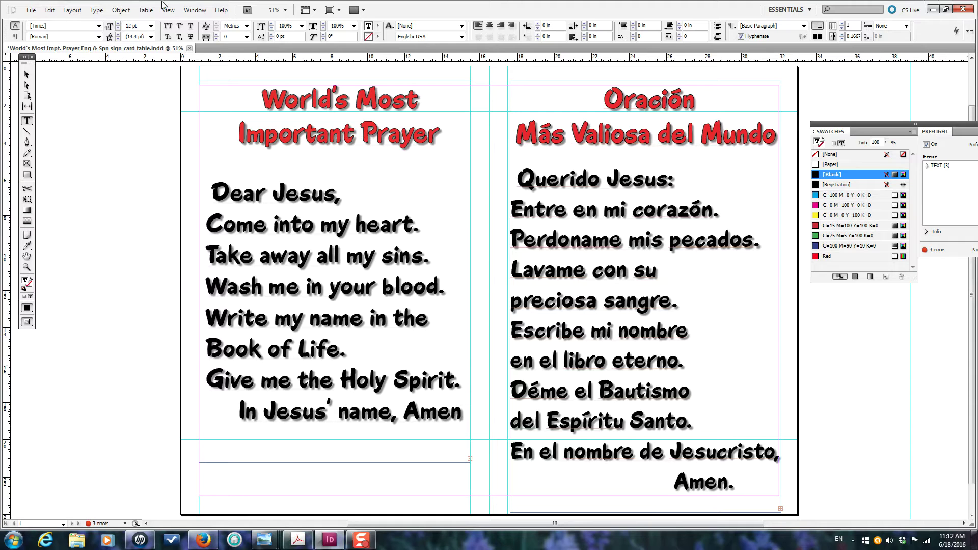
Enter a text size of 110 pt for the new empty frame and apply the Red swatch to its text fill
{"action": "left_click", "coordinate": [150, 27]}
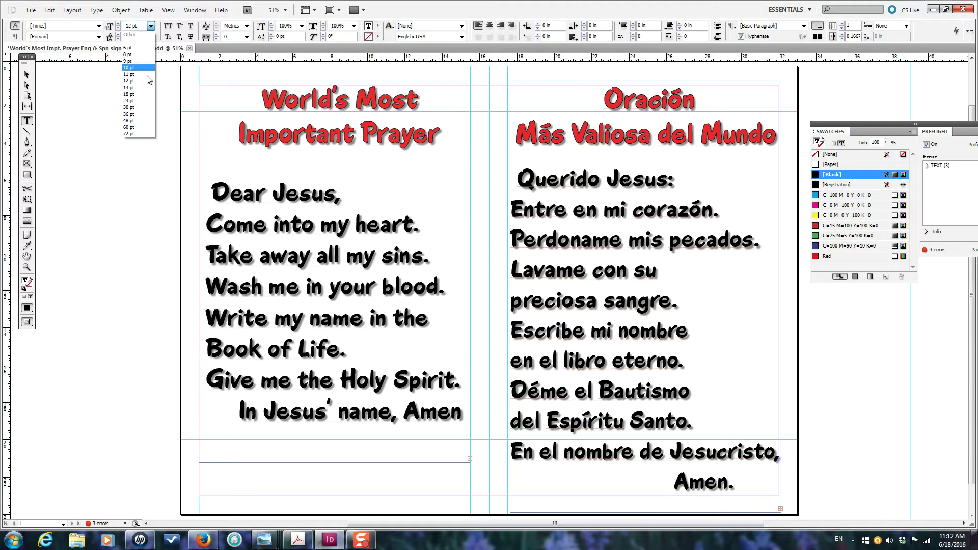
{"action": "left_click", "coordinate": [133, 26]}
{"action": "double_click", "coordinate": [132, 26]}
{"action": "type", "text": "110"}
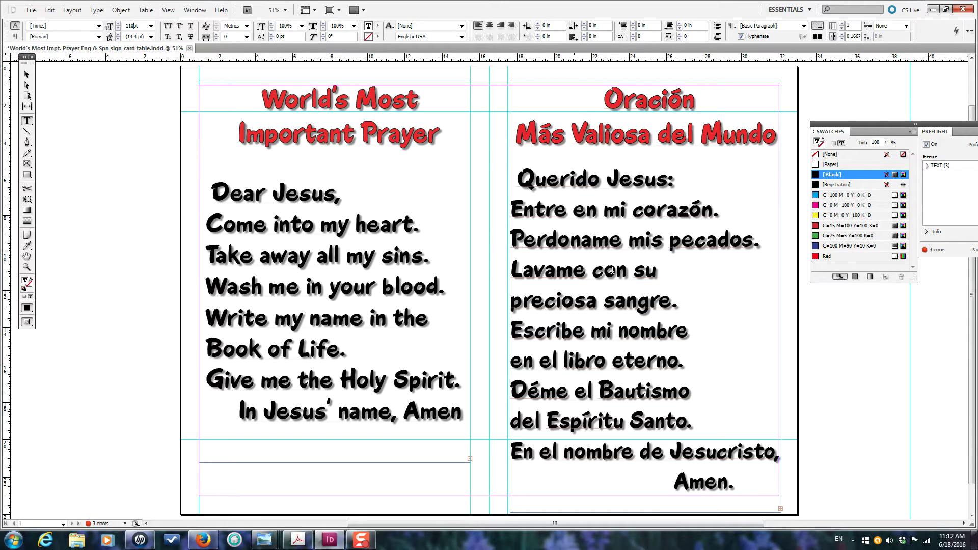
{"action": "left_click", "coordinate": [827, 256]}
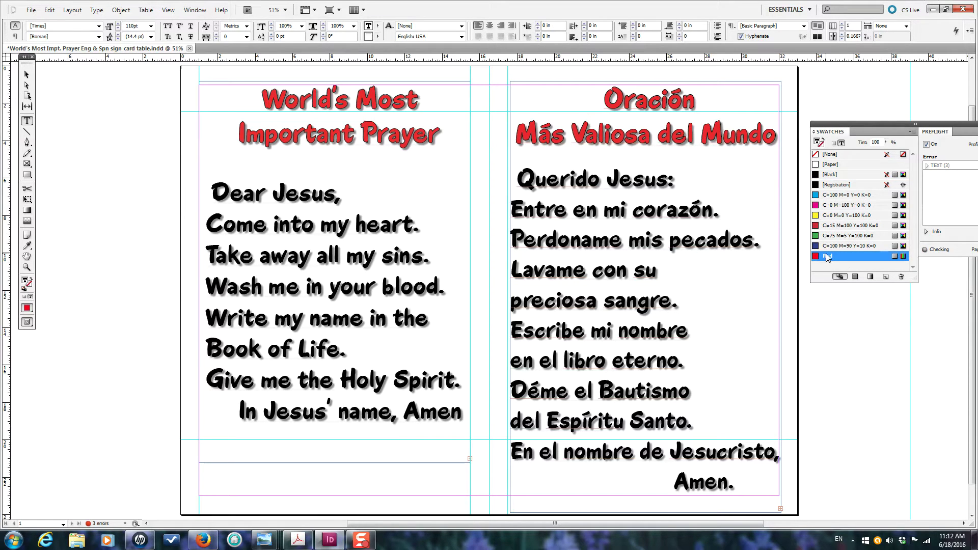
Set the new frame's font to CAC Moose and its text size to 110 pt
{"action": "left_click", "coordinate": [99, 26]}
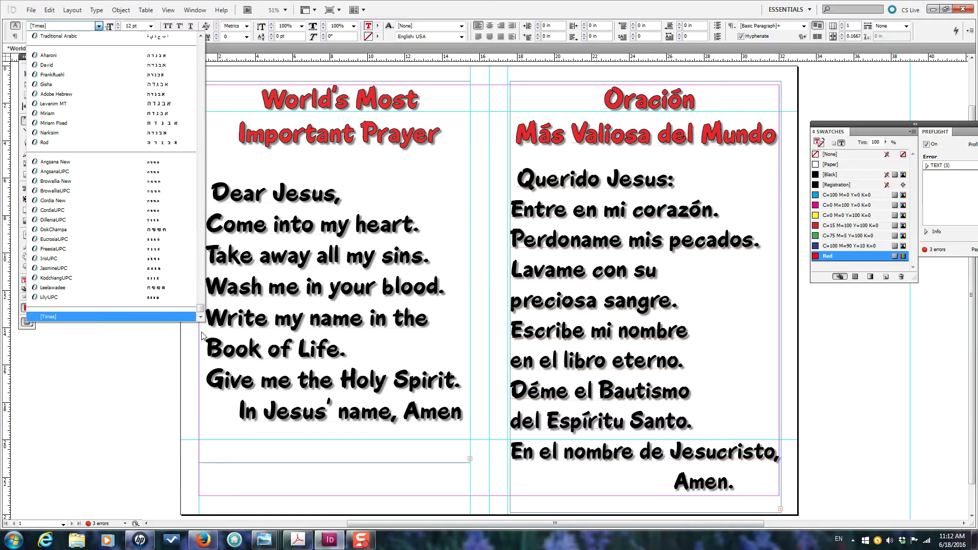
{"action": "left_click_drag", "start_coordinate": [201, 309], "coordinate": [206, 80]}
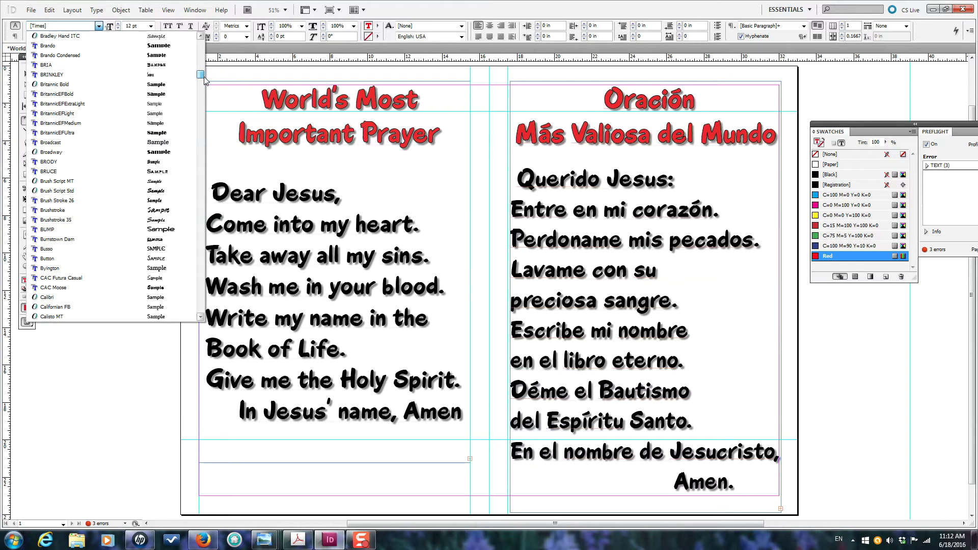
{"action": "left_click", "coordinate": [53, 287]}
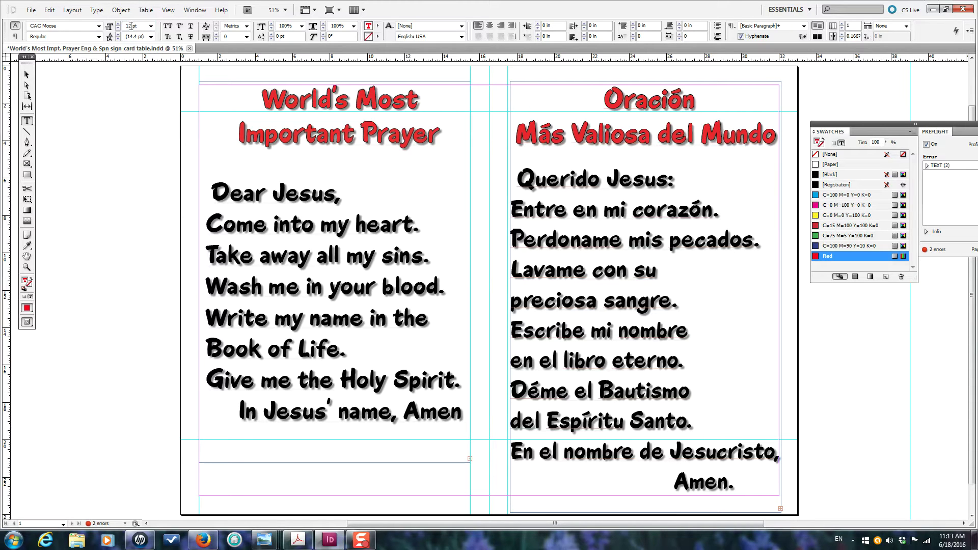
{"action": "type", "text": "1"}
Type a W in the new frame and give the letter a Black stroke
{"action": "type", "text": "W"}
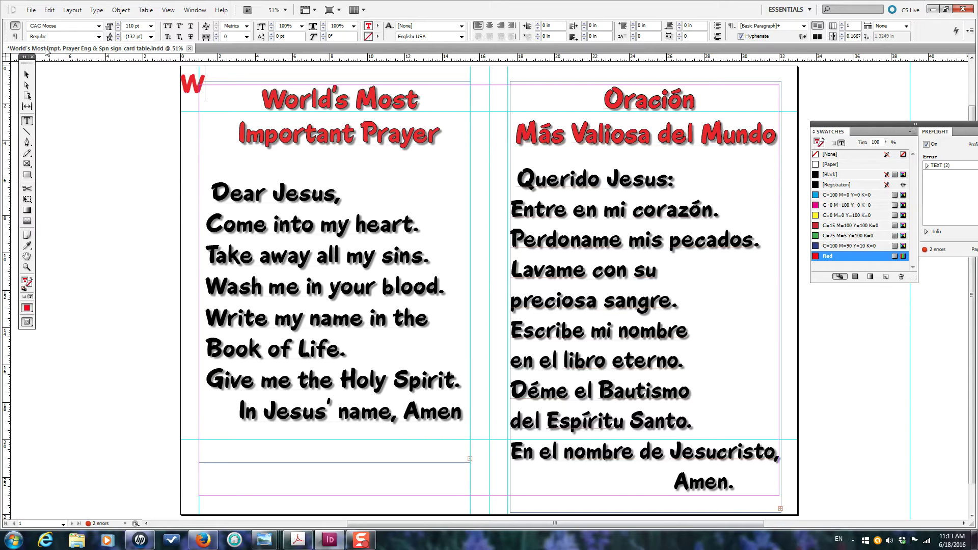
{"action": "left_click_drag", "start_coordinate": [208, 85], "coordinate": [187, 82]}
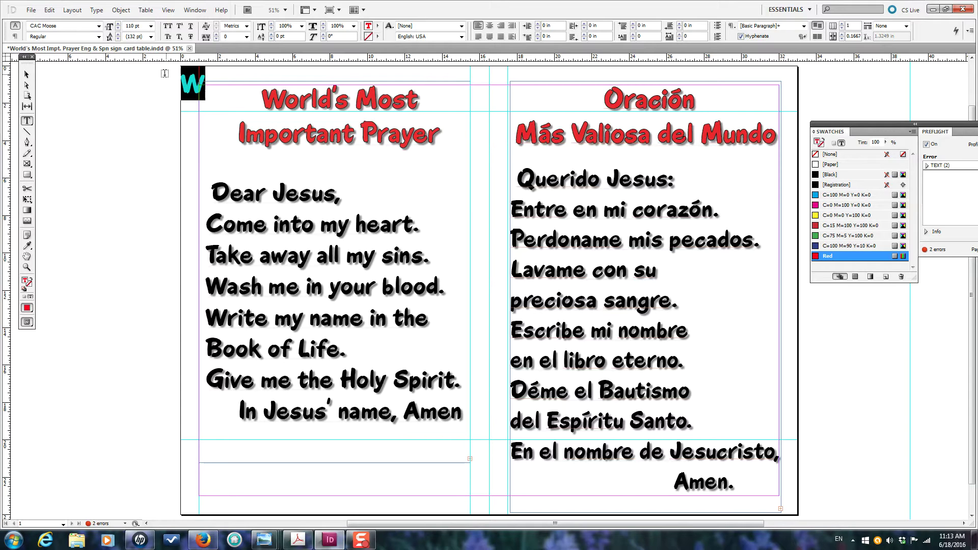
{"action": "left_click", "coordinate": [821, 145]}
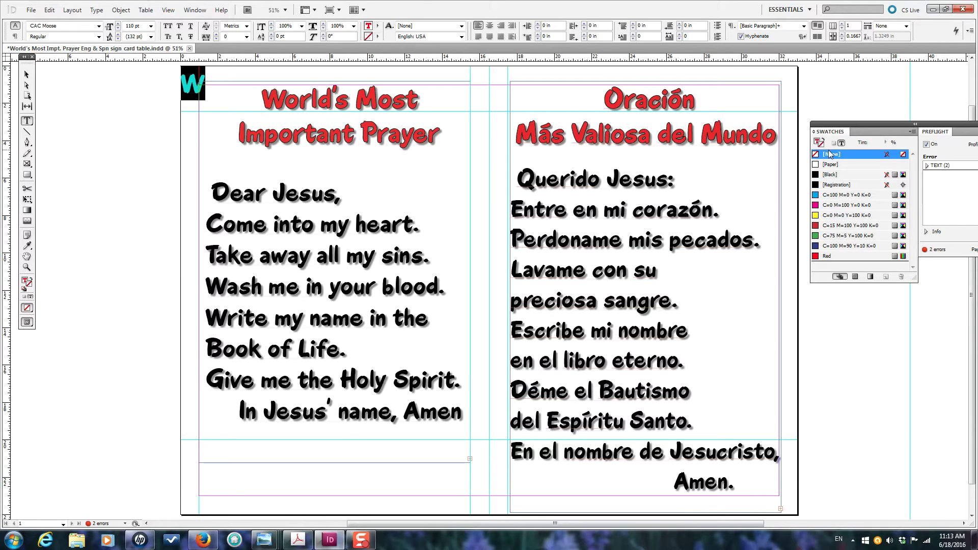
{"action": "left_click", "coordinate": [832, 176]}
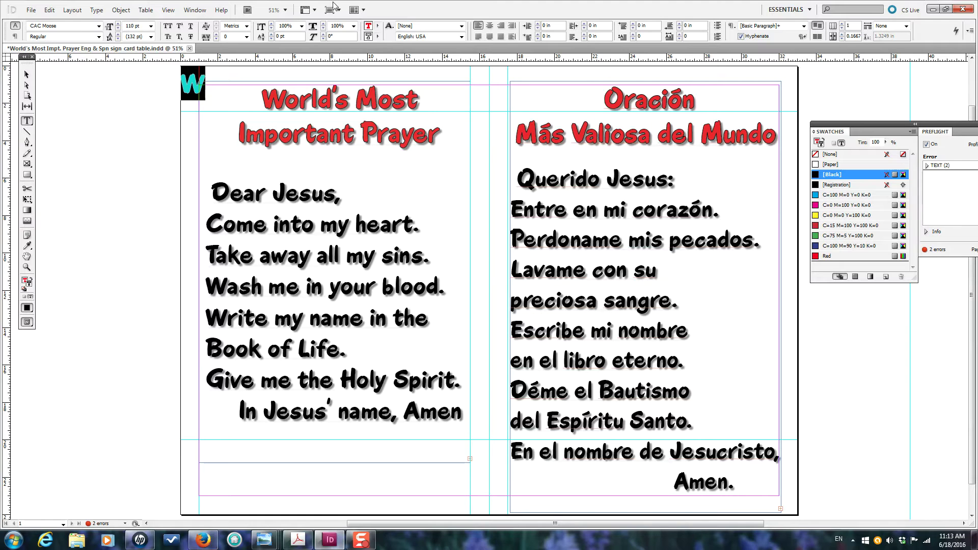
Undo the letter's Black stroke and the typed W
{"action": "left_click", "coordinate": [49, 11]}
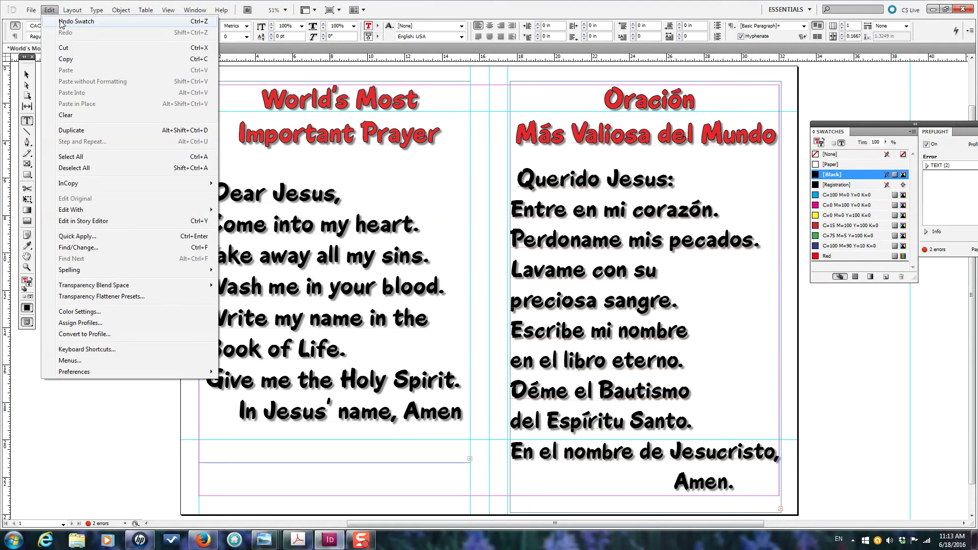
{"action": "left_click", "coordinate": [62, 22]}
{"action": "left_click", "coordinate": [49, 10]}
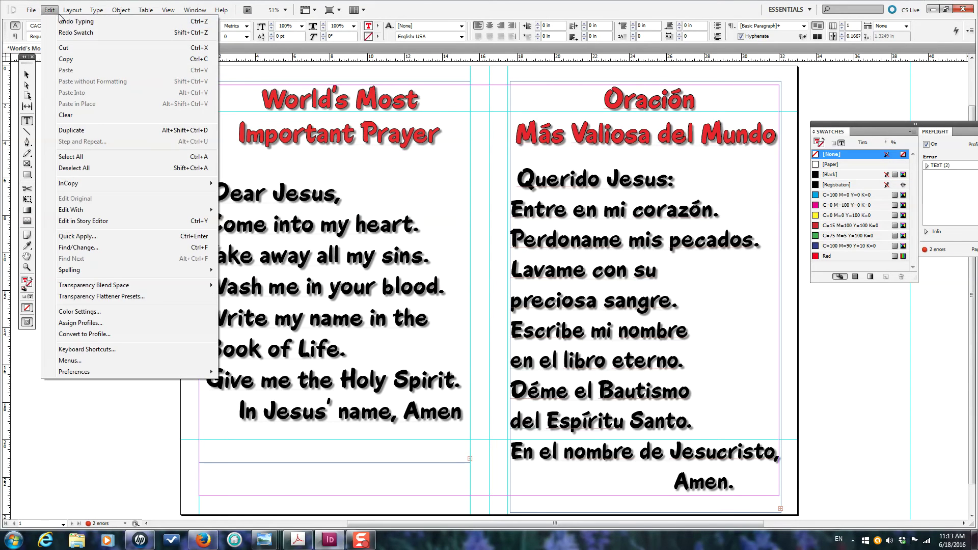
{"action": "left_click", "coordinate": [68, 23]}
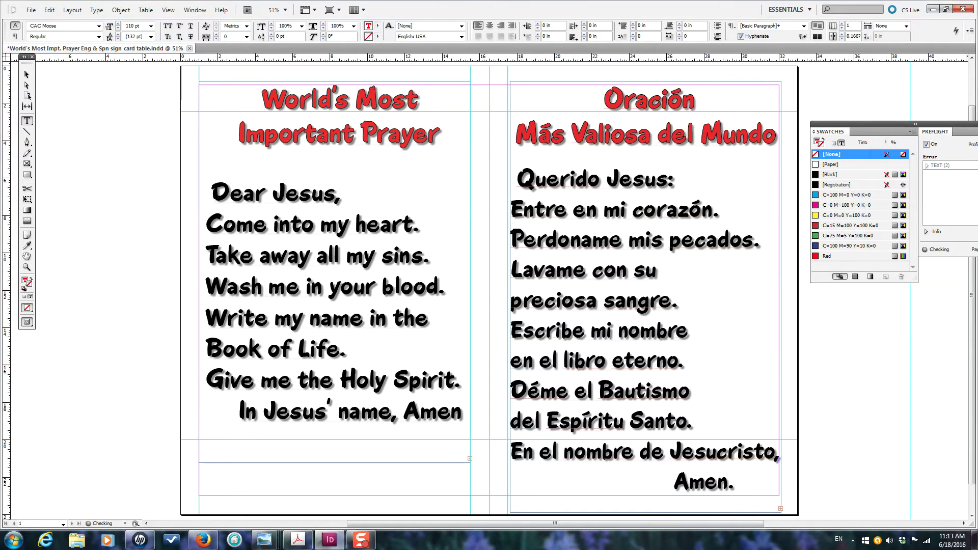
Open the sign's print setup options and try the Legal and 11 x 17 paper sizes to compare the tile layout
{"action": "left_click", "coordinate": [31, 11]}
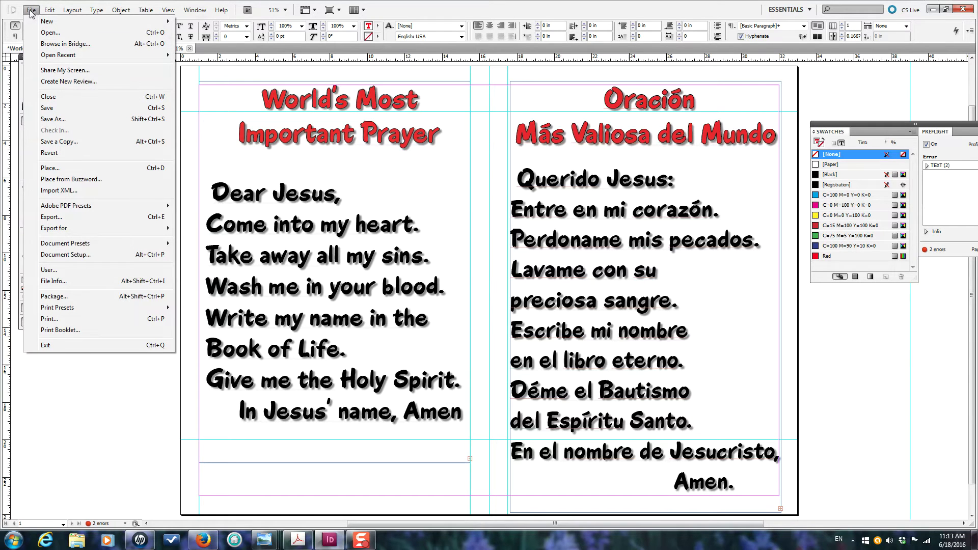
{"action": "left_click", "coordinate": [51, 320]}
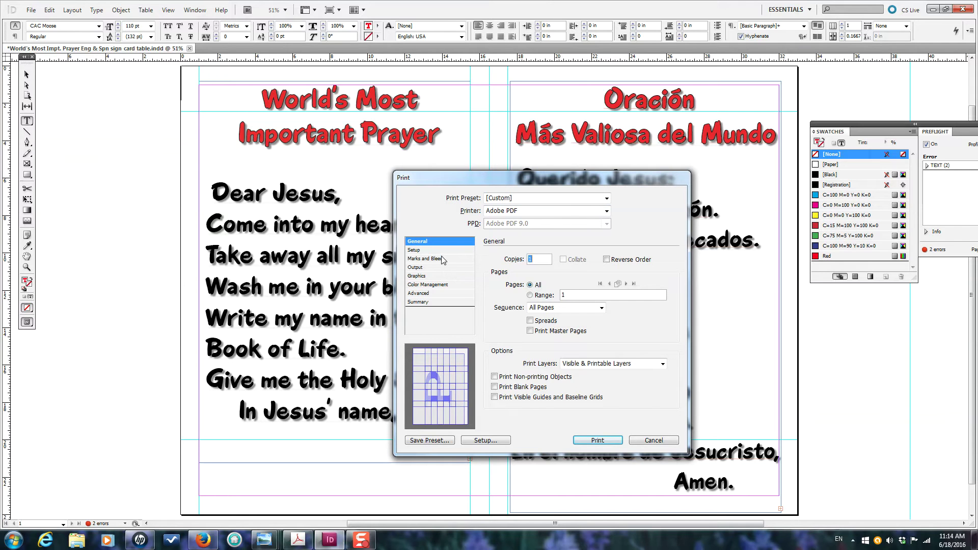
{"action": "left_click", "coordinate": [427, 252]}
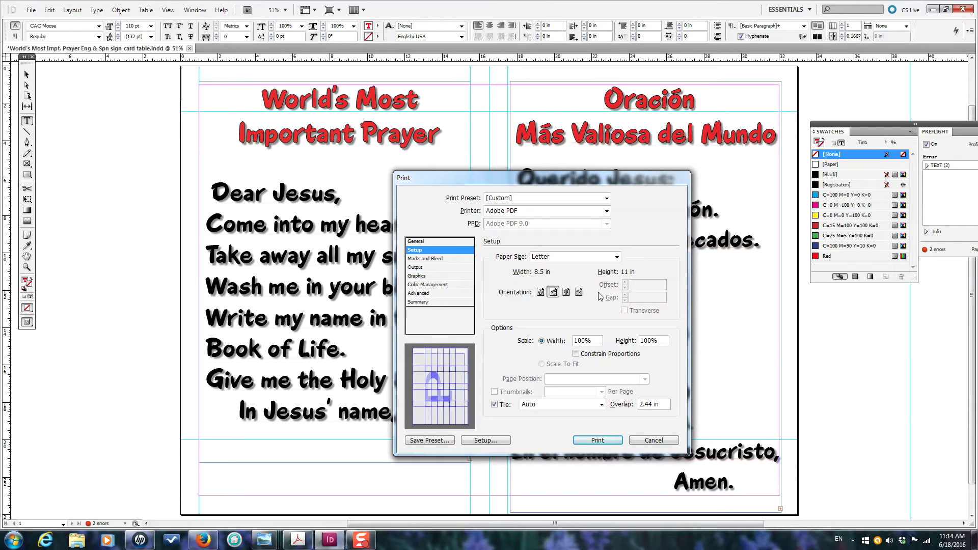
{"action": "left_click", "coordinate": [617, 257]}
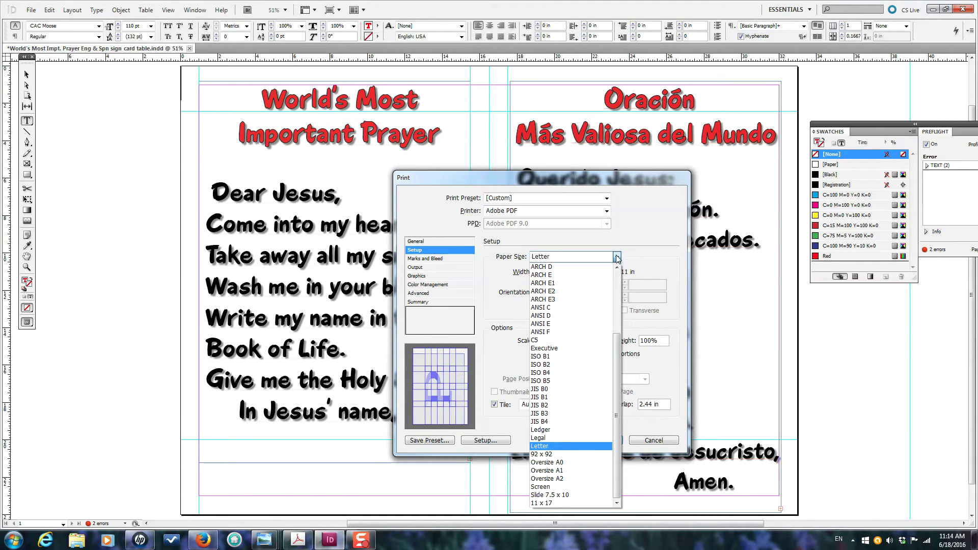
{"action": "left_click", "coordinate": [551, 439]}
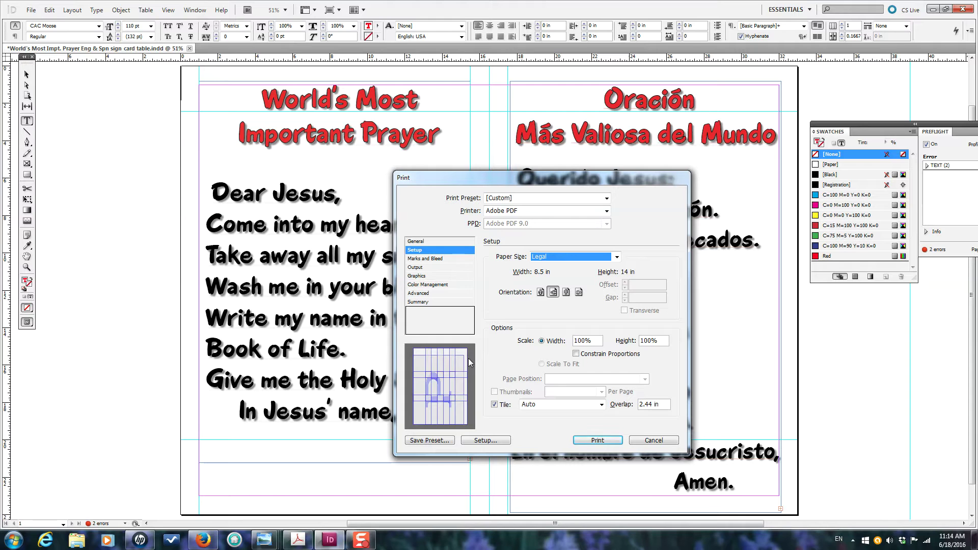
{"action": "left_click", "coordinate": [618, 257]}
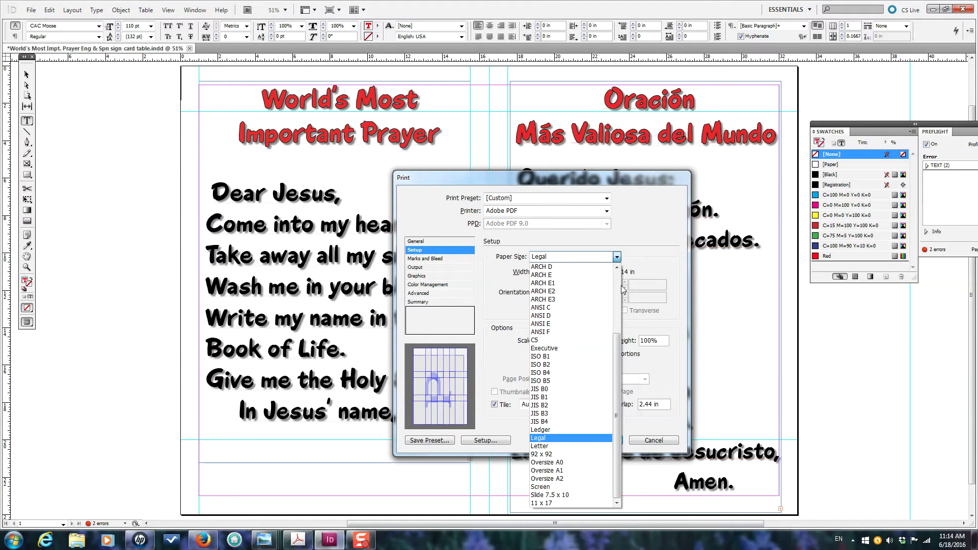
{"action": "left_click", "coordinate": [566, 503]}
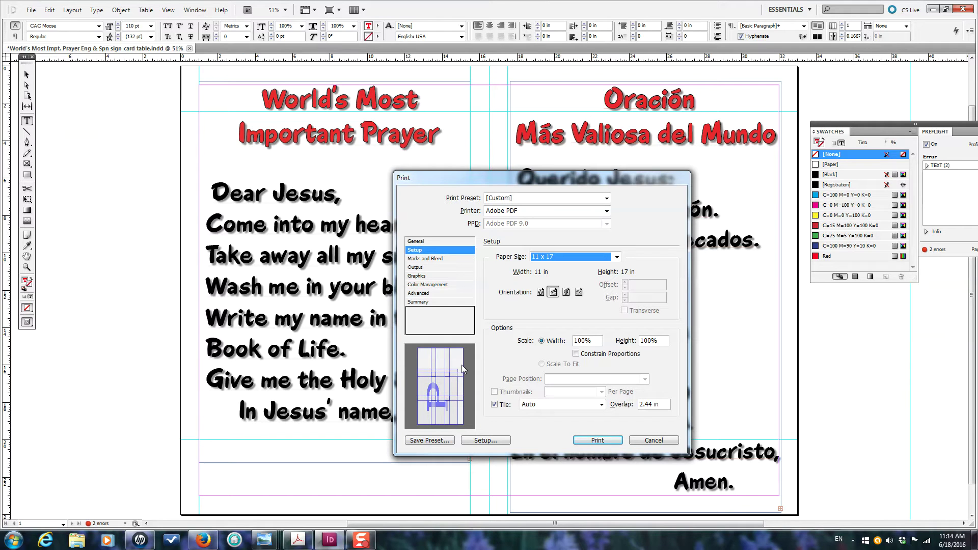
Try the JIS B3 paper size for the tiled print and return the paper size to Letter
{"action": "left_click", "coordinate": [617, 257]}
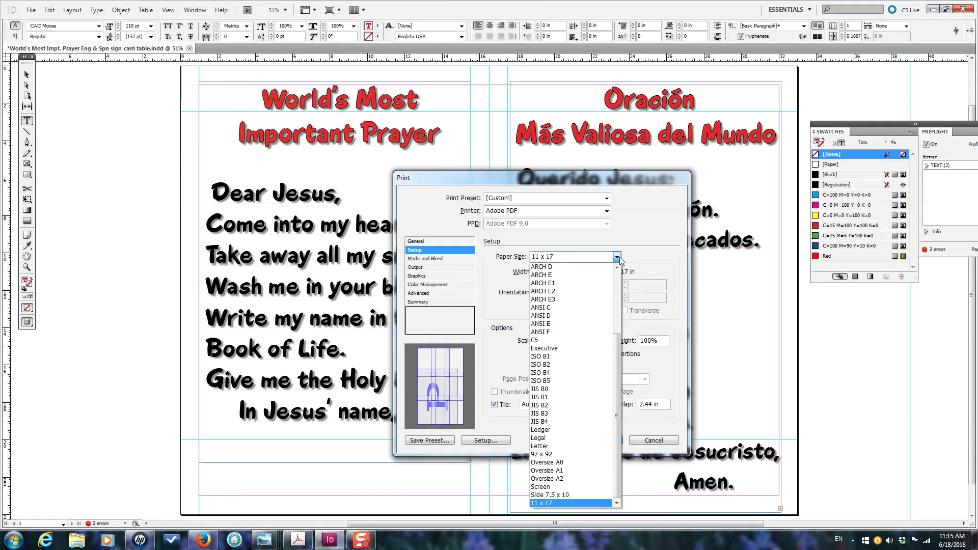
{"action": "left_click", "coordinate": [572, 414]}
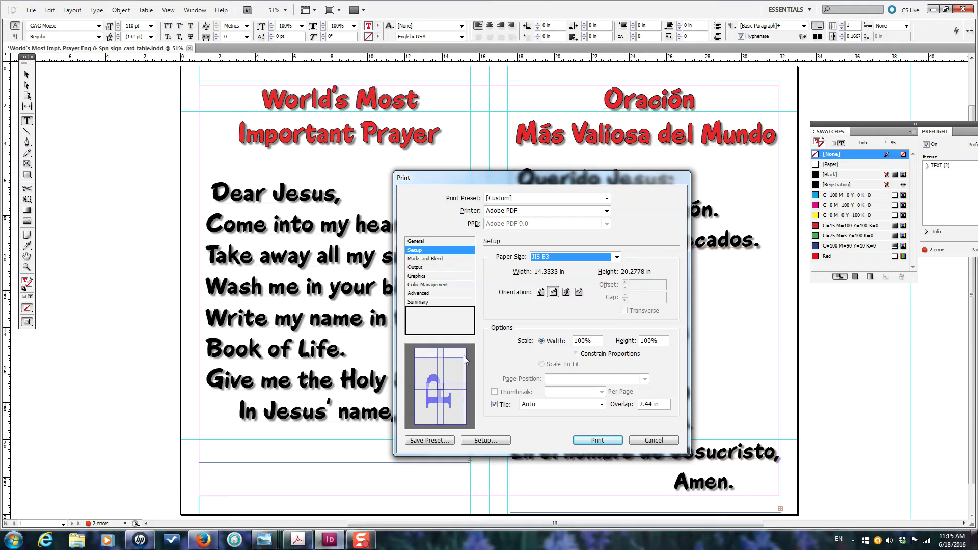
{"action": "left_click", "coordinate": [617, 256]}
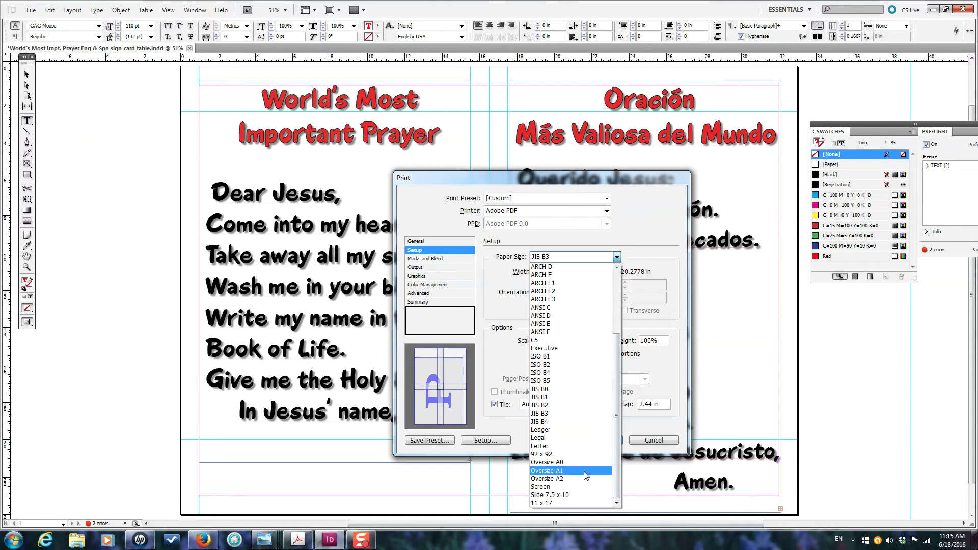
{"action": "left_click", "coordinate": [547, 446]}
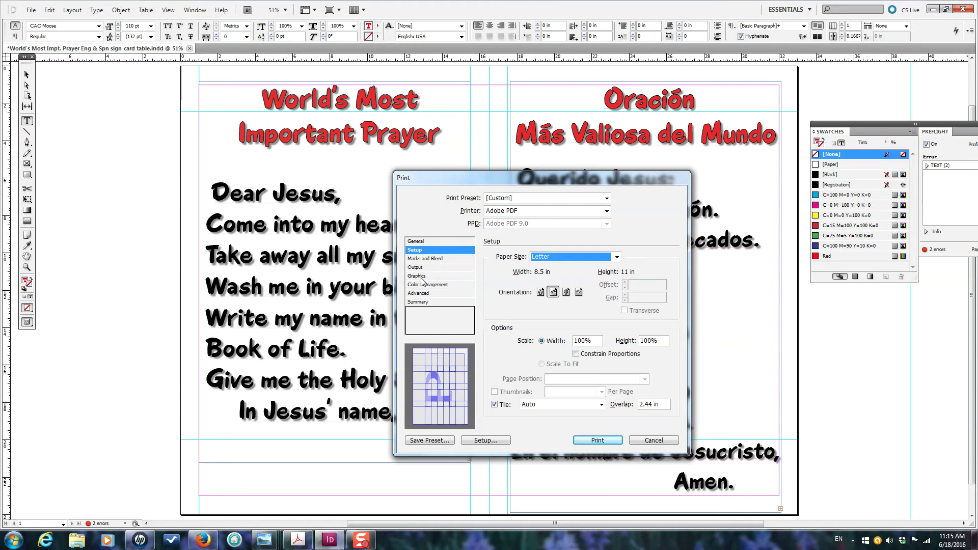
View photo P1030494 of the printed tiles and the photos after it in Windows Photo Viewer, plus Prayer Table Display.pdf in Acrobat
{"action": "left_click", "coordinate": [270, 542]}
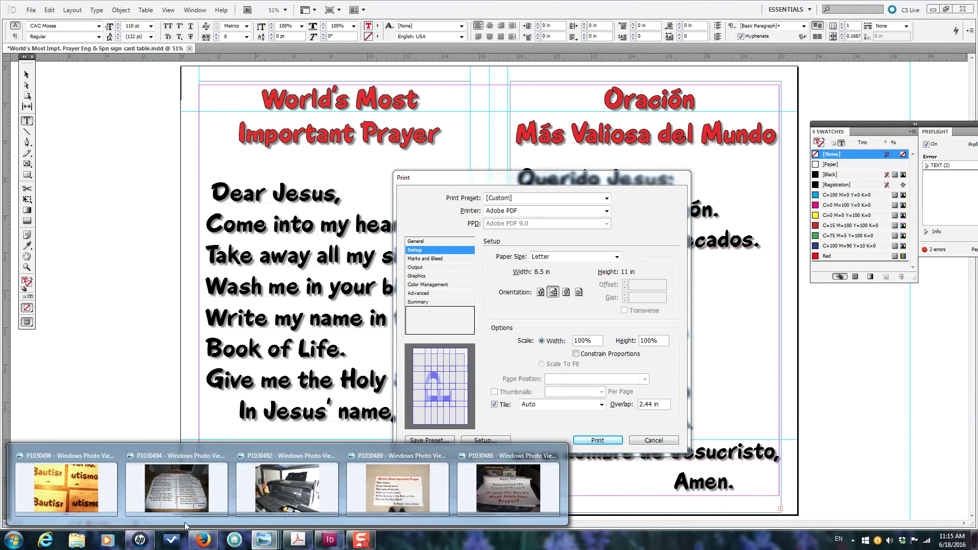
{"action": "left_click", "coordinate": [180, 503]}
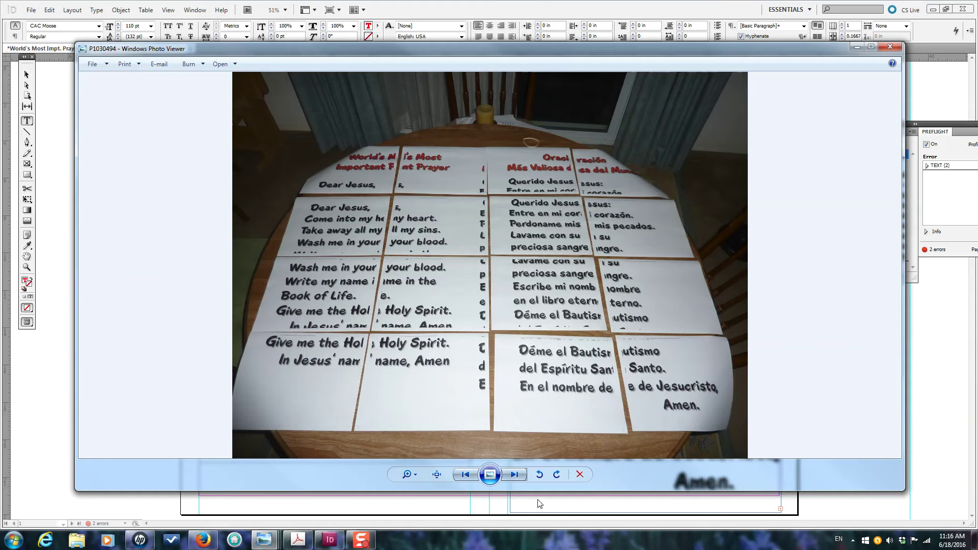
{"action": "left_click", "coordinate": [513, 476]}
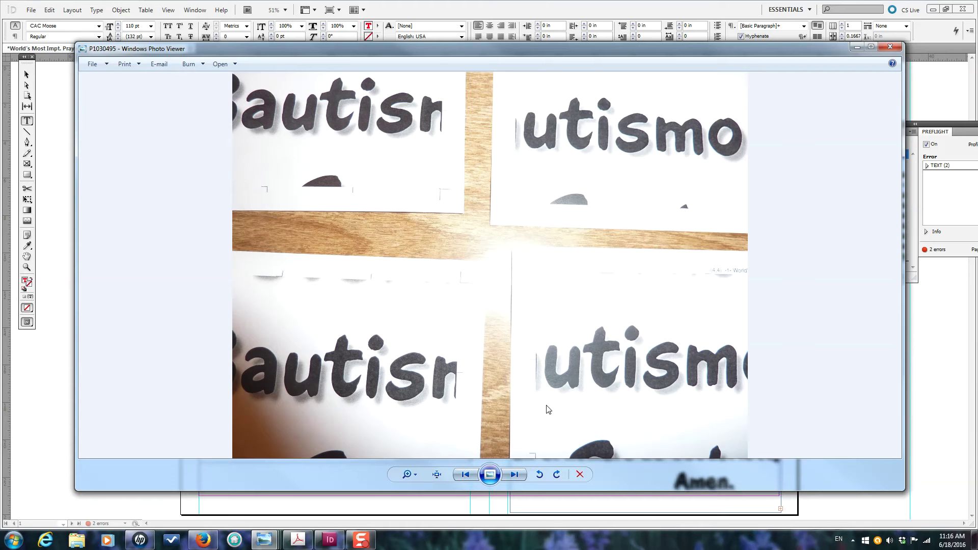
{"action": "left_click", "coordinate": [512, 475]}
{"action": "left_click", "coordinate": [513, 475]}
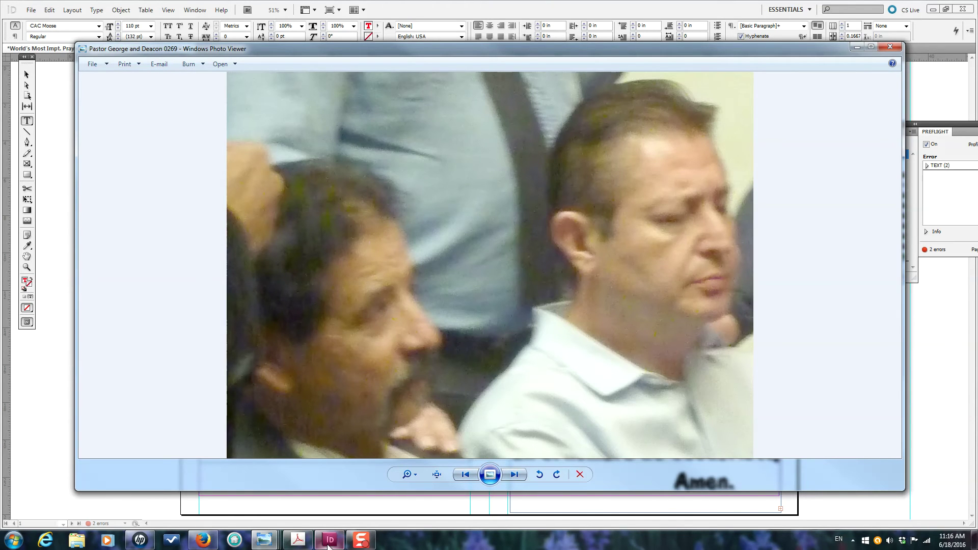
{"action": "left_click", "coordinate": [300, 546]}
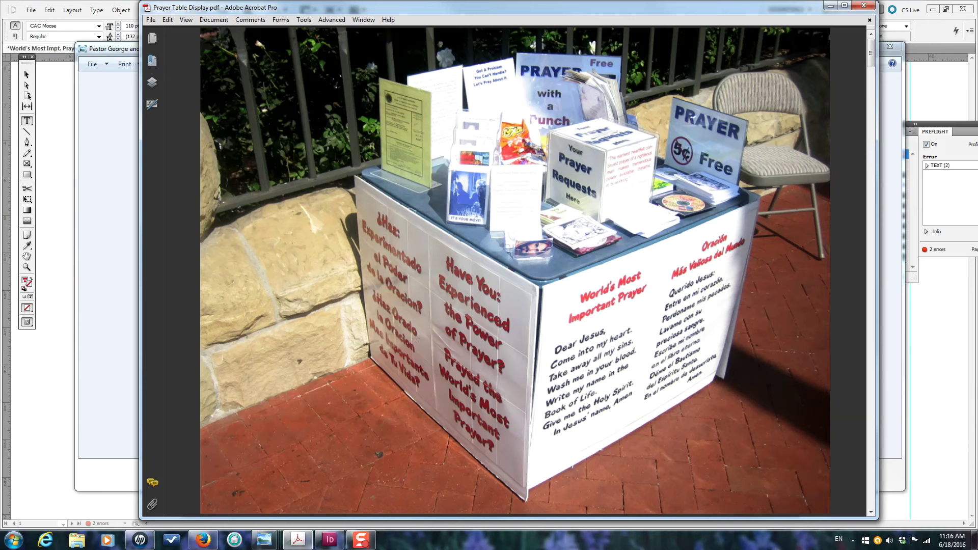
Switch to Firefox and look through the eBay listings for wide format inkjet printers and their prices
{"action": "left_click", "coordinate": [203, 540]}
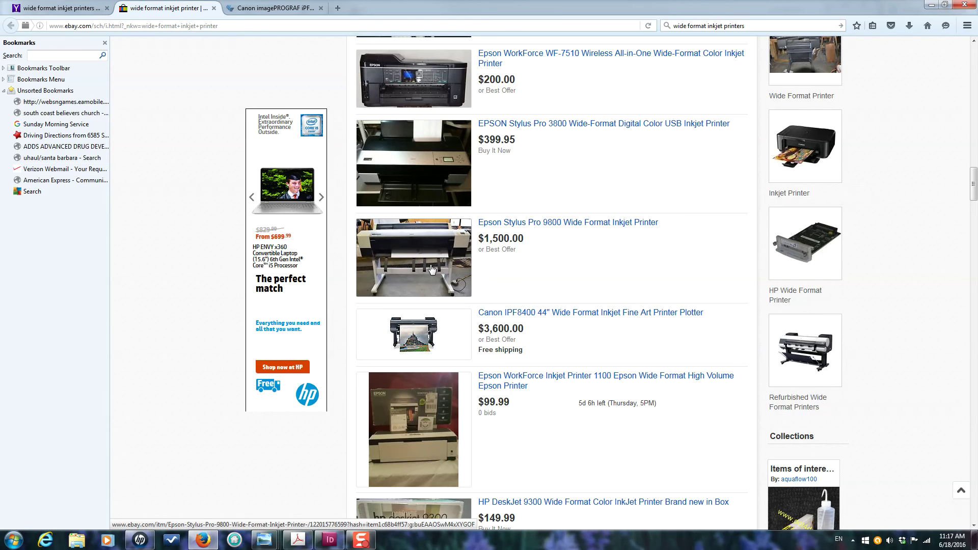
{"action": "scroll", "coordinate": [450, 272], "scroll_direction": "down", "scroll_amount": 7}
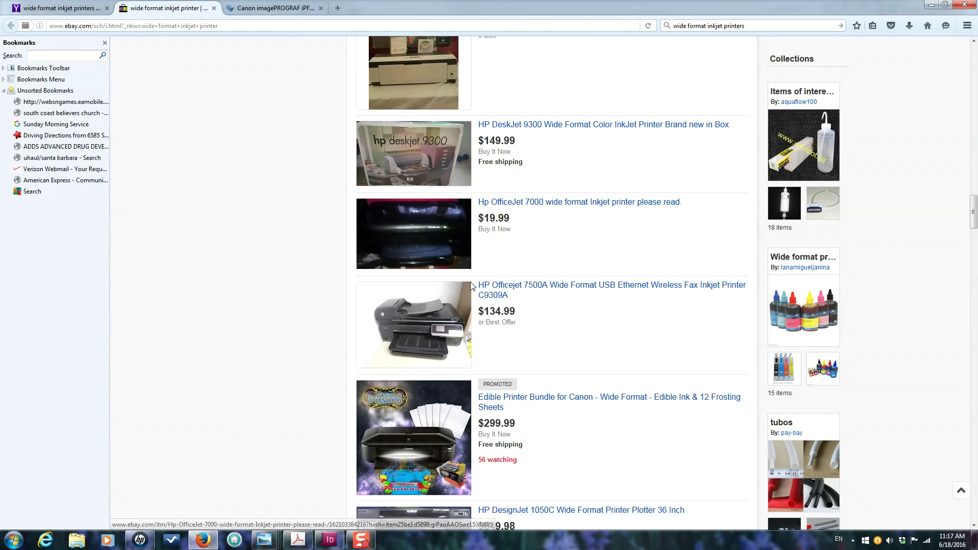
{"action": "scroll", "coordinate": [461, 289], "scroll_direction": "up", "scroll_amount": 4}
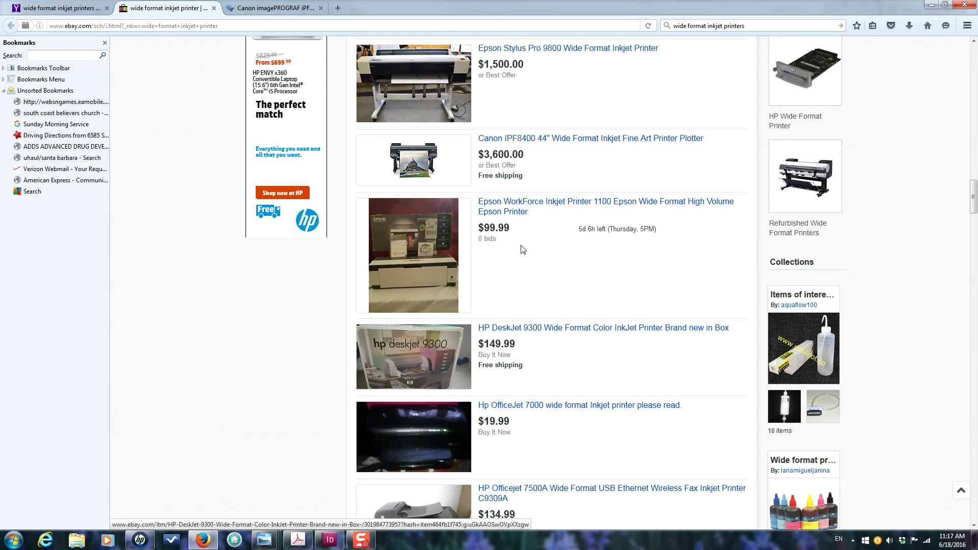
{"action": "scroll", "coordinate": [551, 270], "scroll_direction": "up", "scroll_amount": 1}
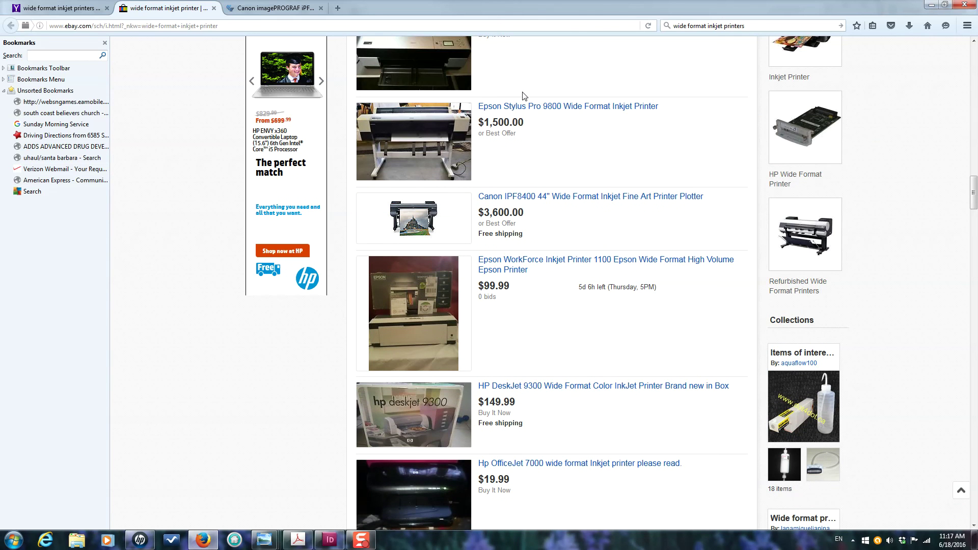